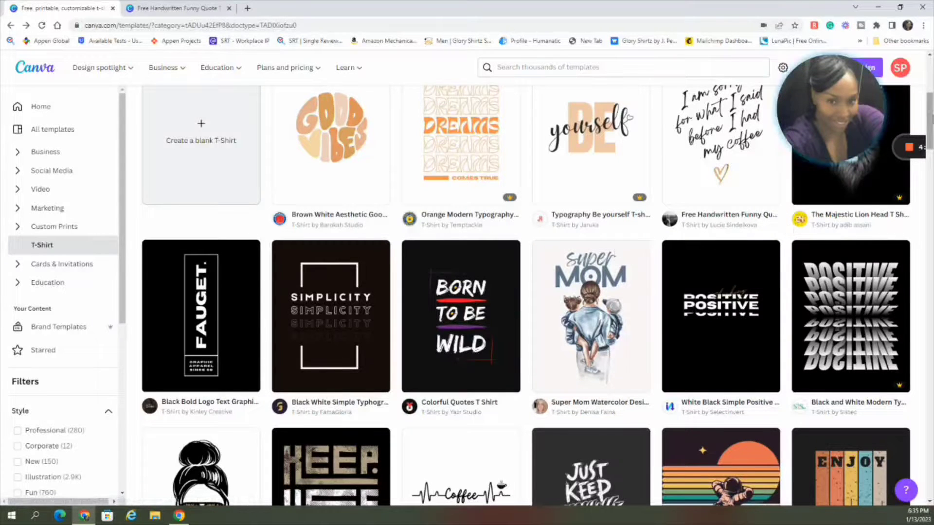
Browse the T-shirt template gallery, including the style, theme and color filters, for design ideas.
scroll(535, 291, "down", 3)
left_click_drag(928, 131, 926, 99)
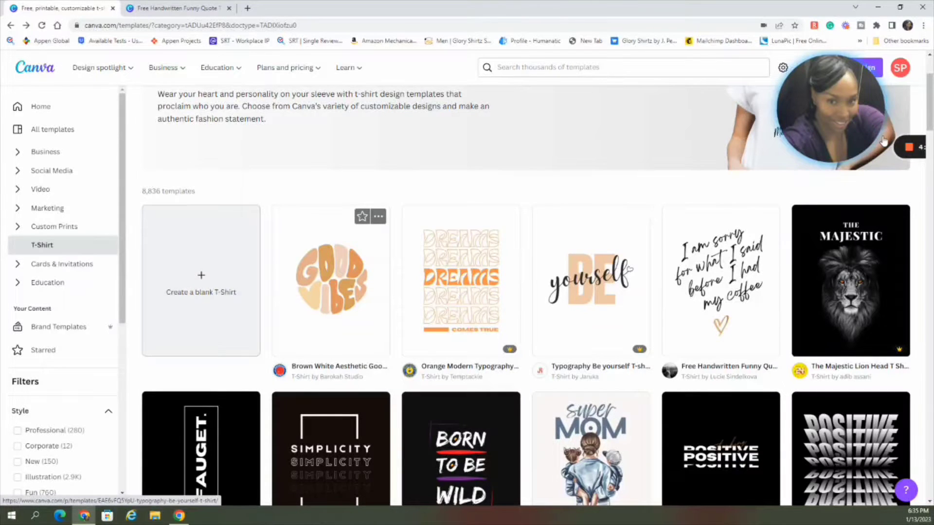
scroll(924, 114, "down", 5)
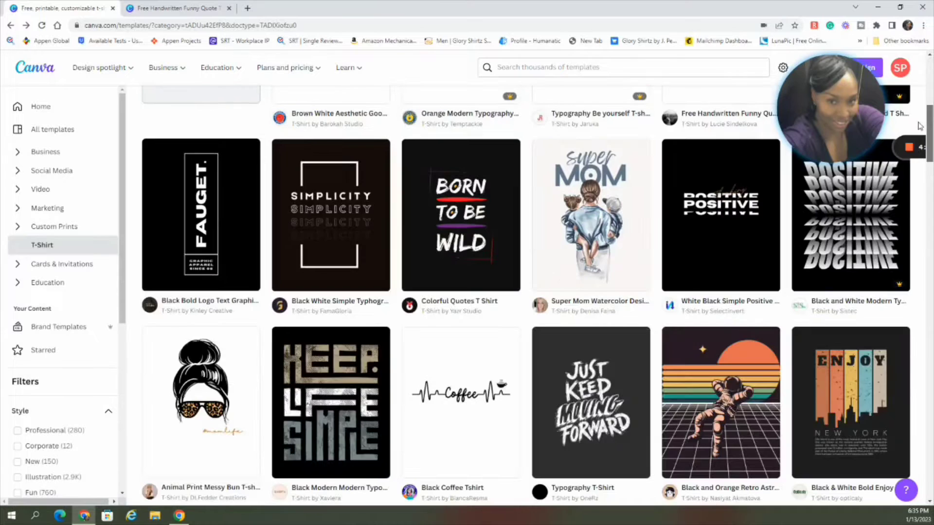
scroll(919, 126, "up", 8)
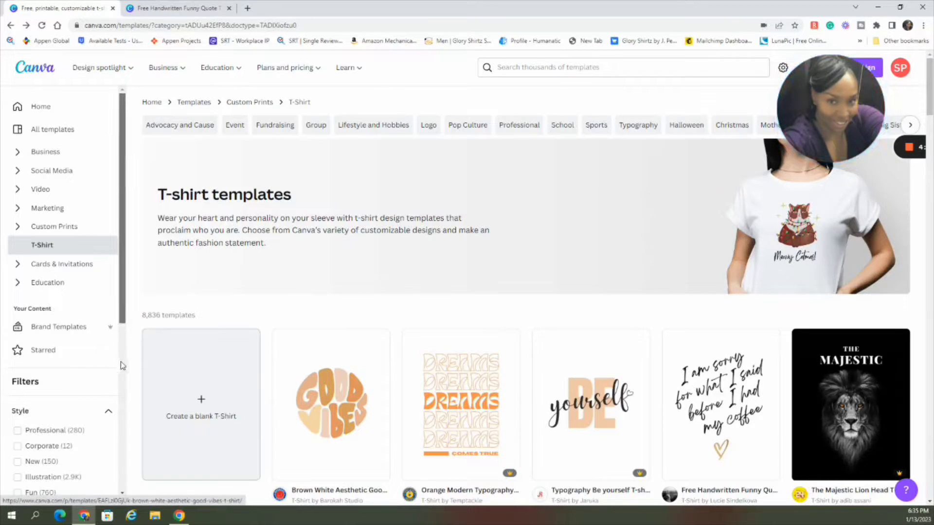
scroll(125, 370, "down", 3)
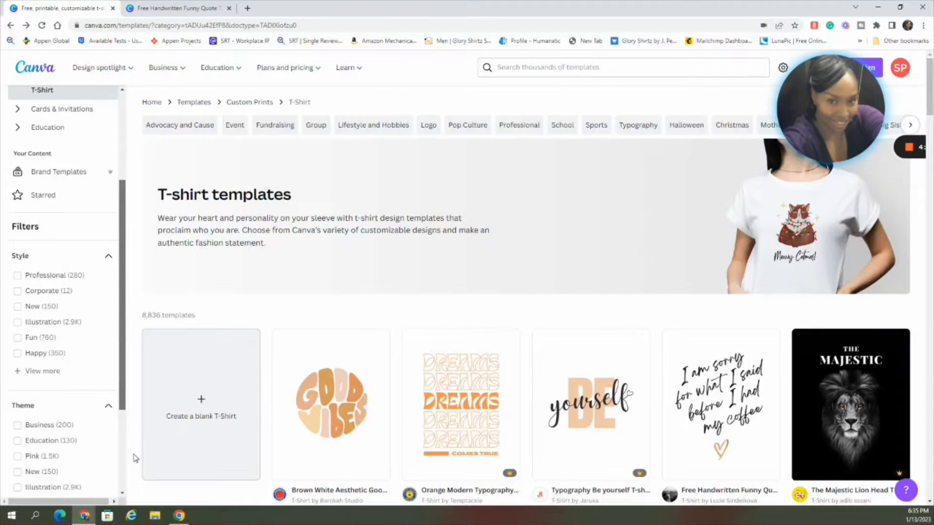
scroll(124, 452, "down", 2)
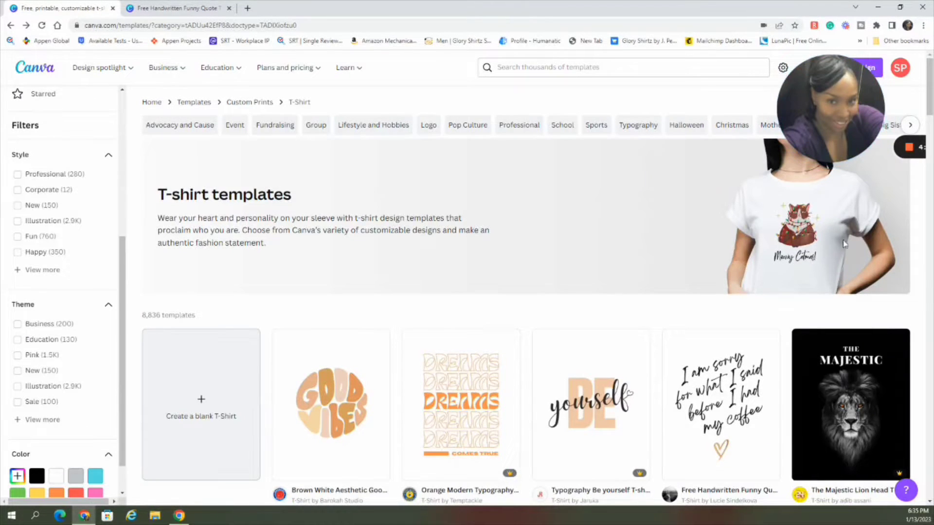
left_click_drag(930, 105, 930, 198)
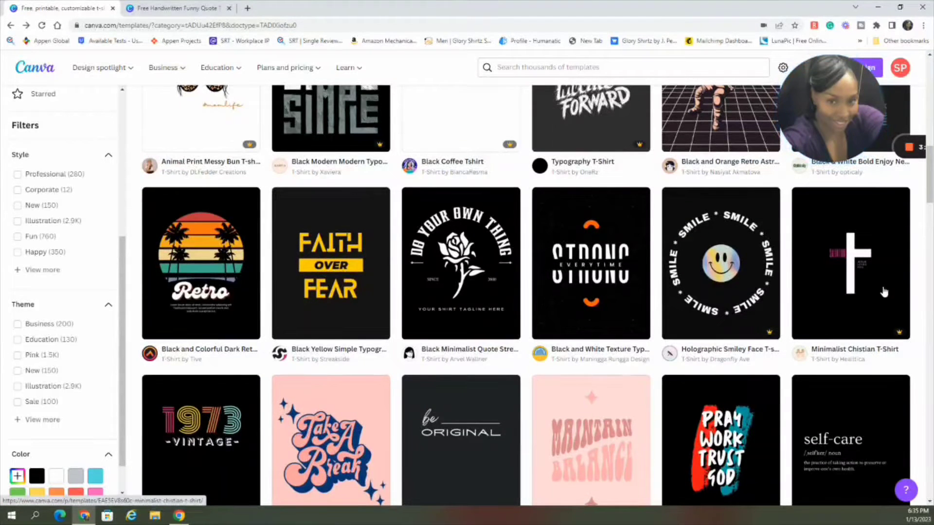
left_click_drag(929, 191, 928, 202)
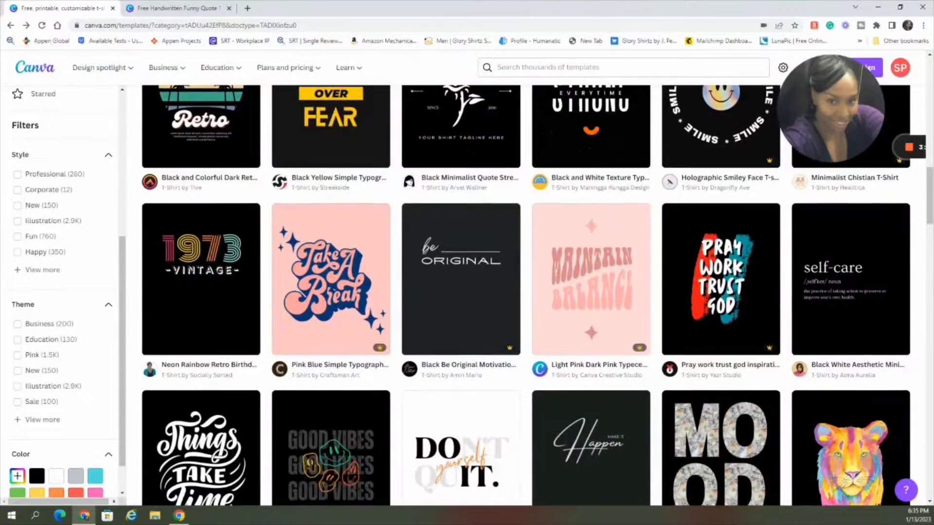
left_click_drag(930, 214, 929, 120)
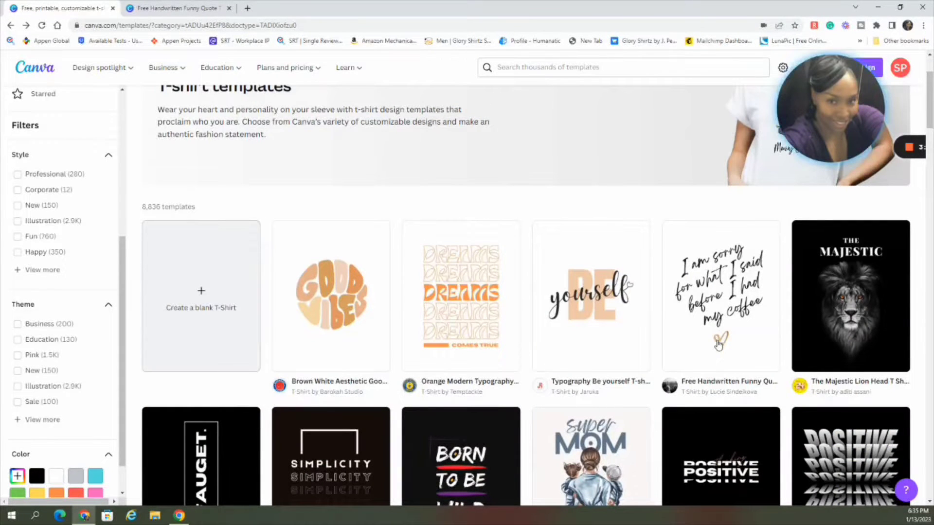
Open the Free Handwritten Funny Quote T-Shirt template for customizing and switch to its design in the editor.
left_click(719, 324)
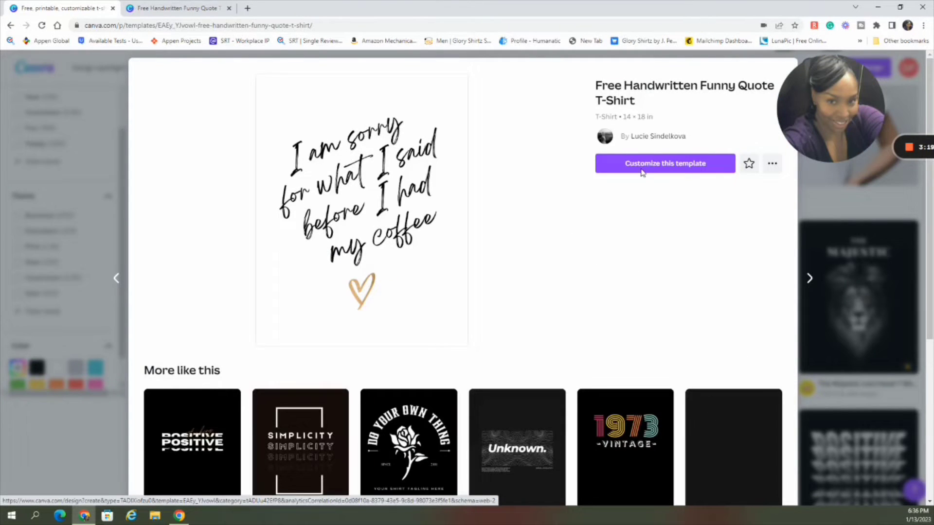
left_click(642, 171)
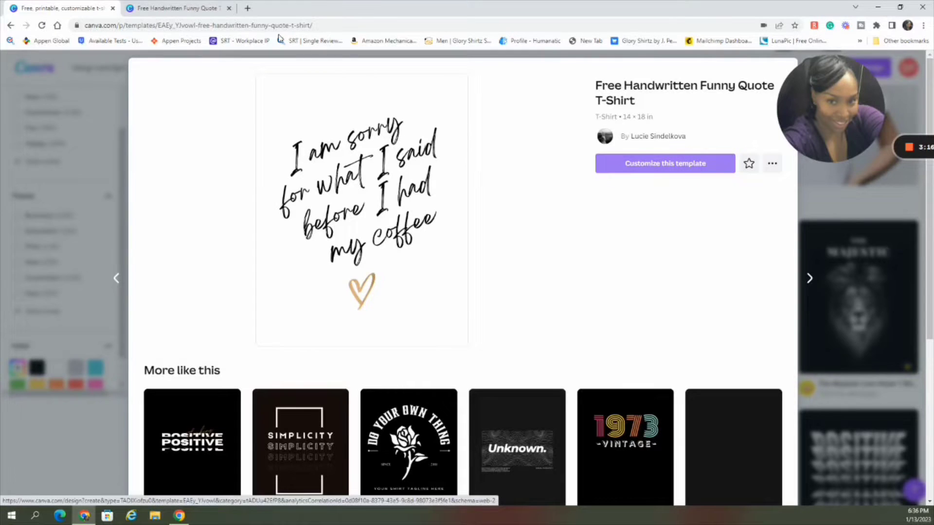
left_click(188, 11)
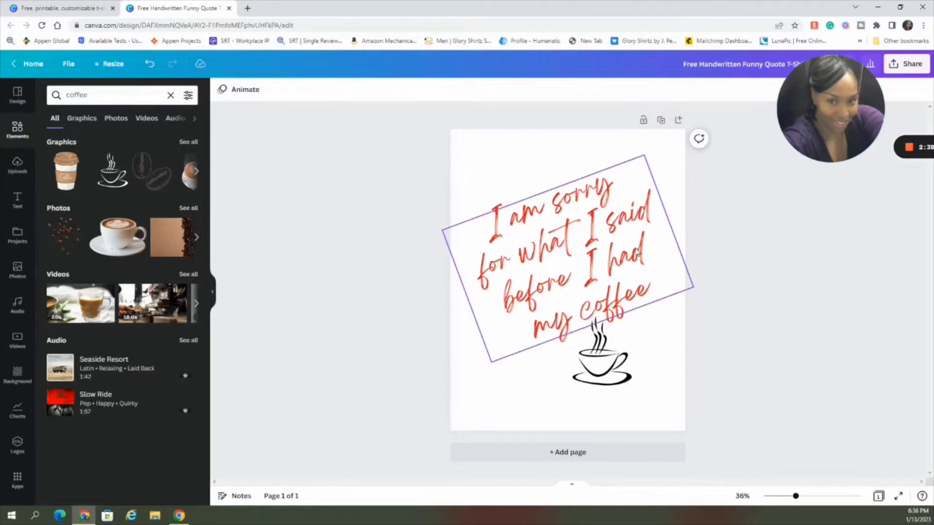
left_click_drag(821, 112, 815, 189)
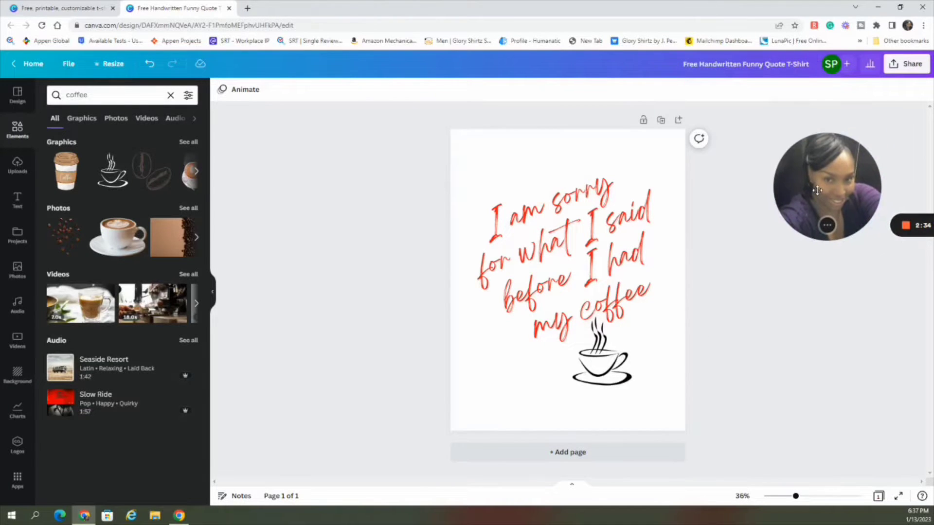
Download the coffee quote T-shirt design as a PNG with a transparent background.
left_click(892, 67)
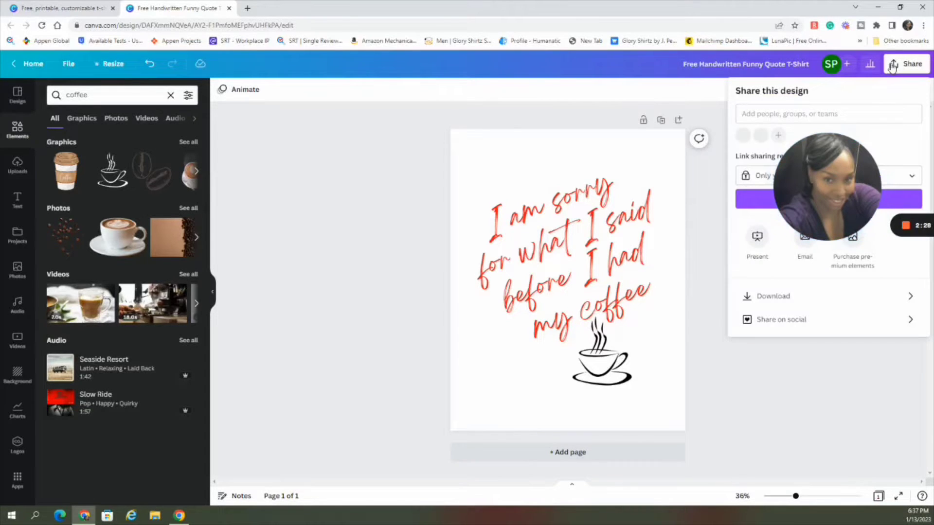
left_click_drag(865, 344, 896, 470)
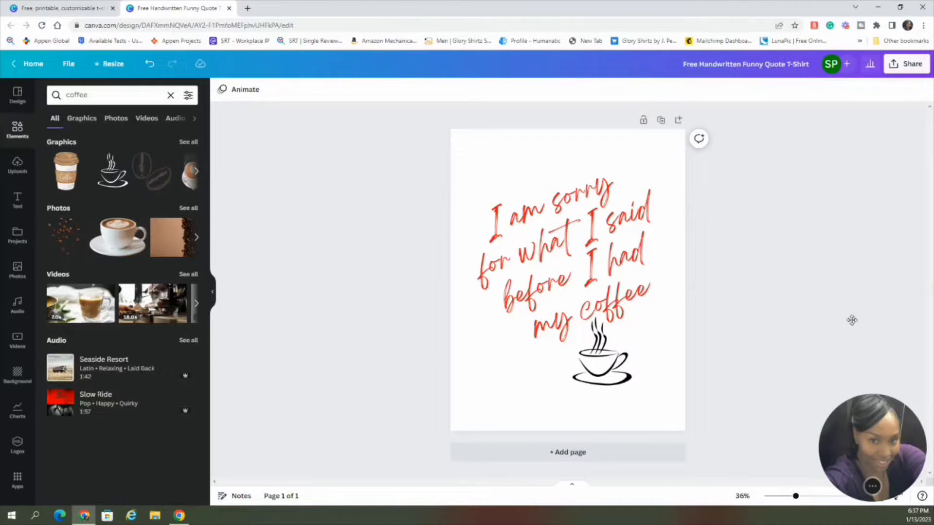
left_click(889, 68)
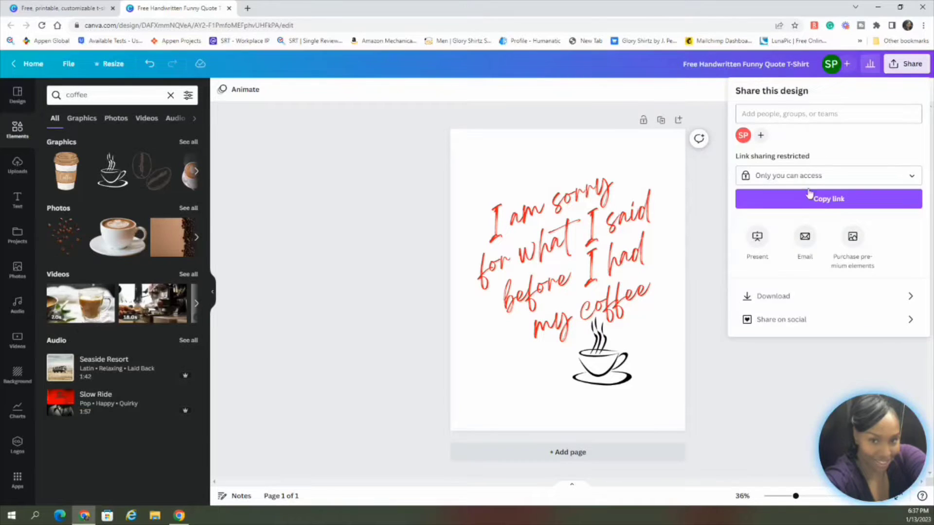
left_click(769, 299)
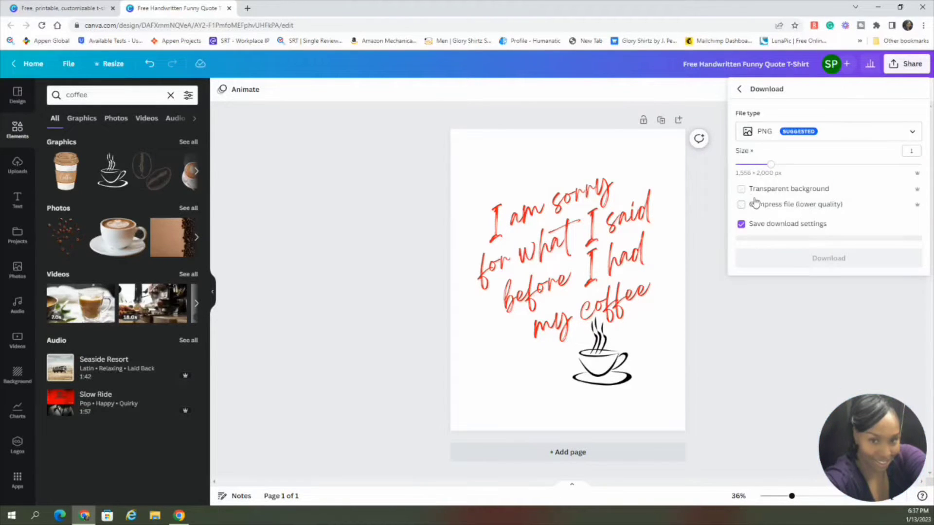
left_click(742, 189)
left_click(834, 263)
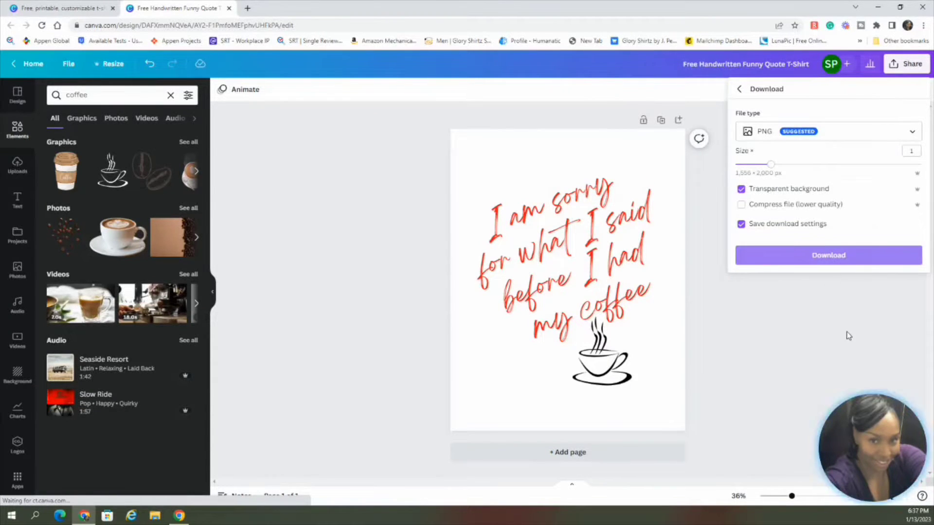
left_click(778, 333)
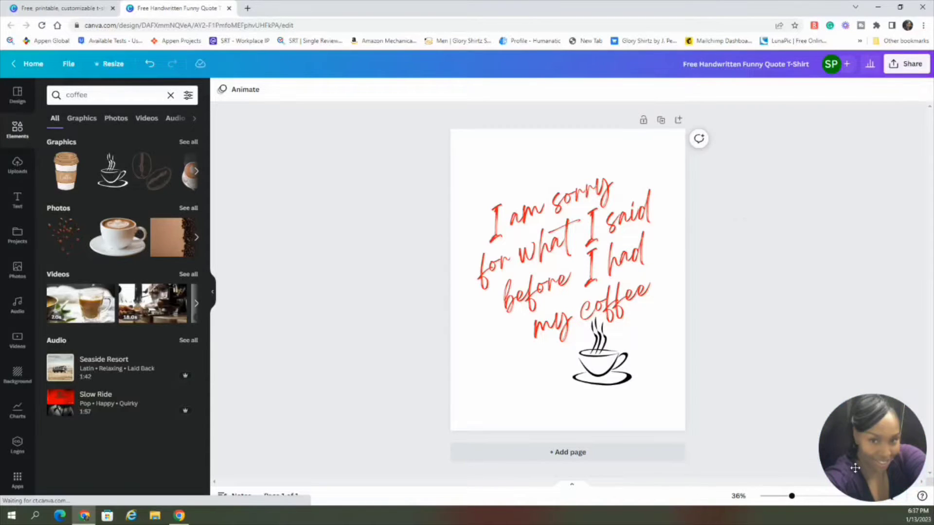
left_click_drag(855, 468, 819, 297)
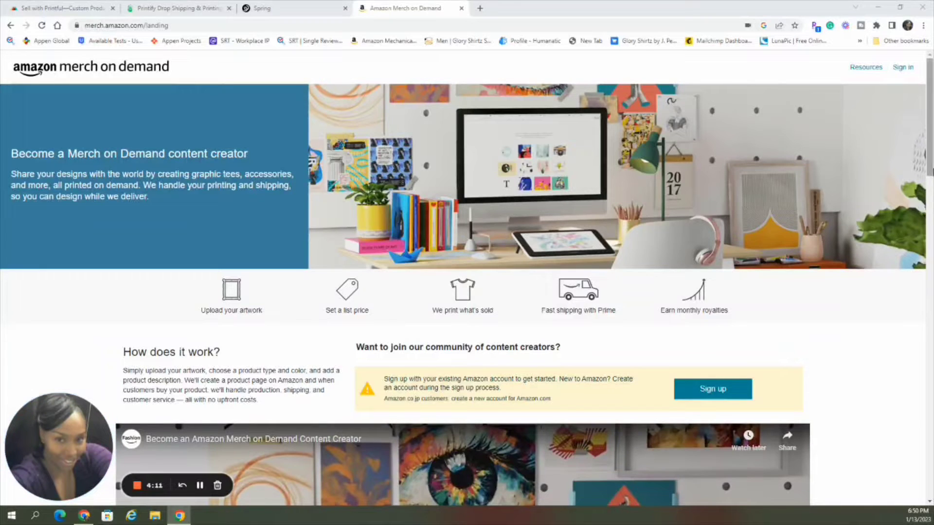
Review the Amazon Merch on Demand landing page from the sign-up section down through the creator benefits.
scroll(930, 172, "down", 1)
scroll(462, 277, "down", 4)
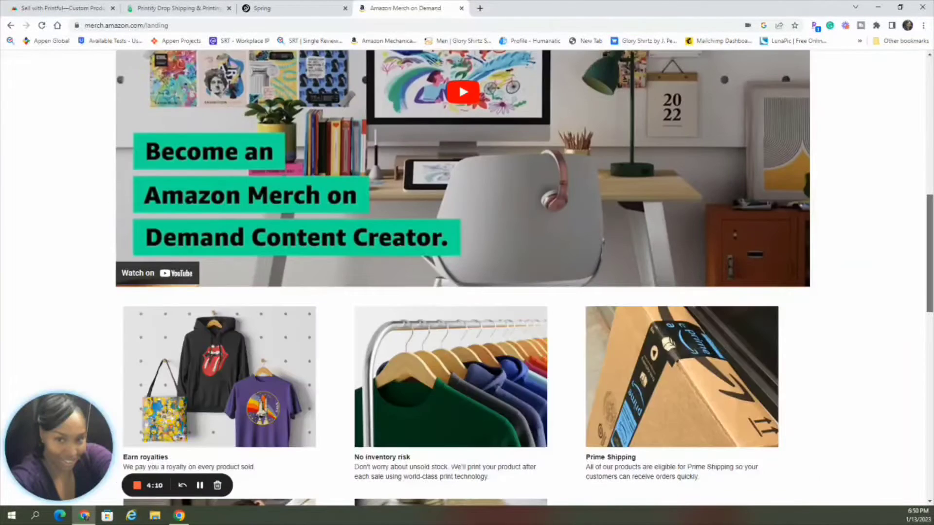
scroll(462, 277, "down", 3)
scroll(461, 277, "down", 2)
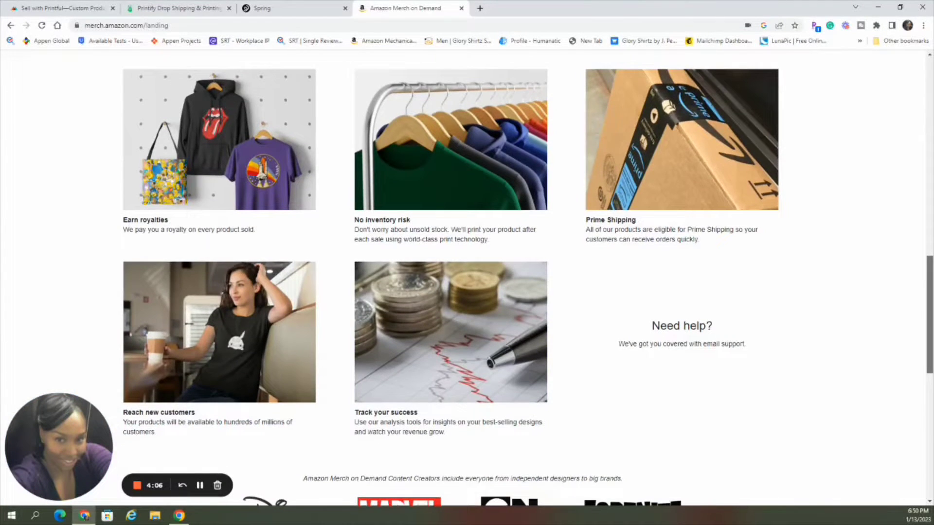
scroll(884, 392, "down", 4)
scroll(884, 392, "up", 2)
left_click_drag(926, 389, 919, 170)
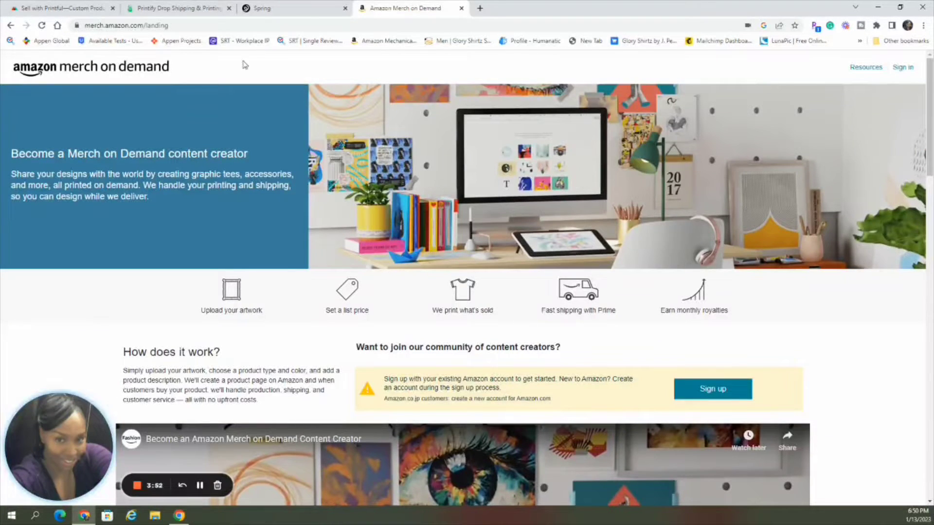
Switch to the Teespring (Spring) site and look through its featured collections, product listings and bulk-order section.
left_click(282, 12)
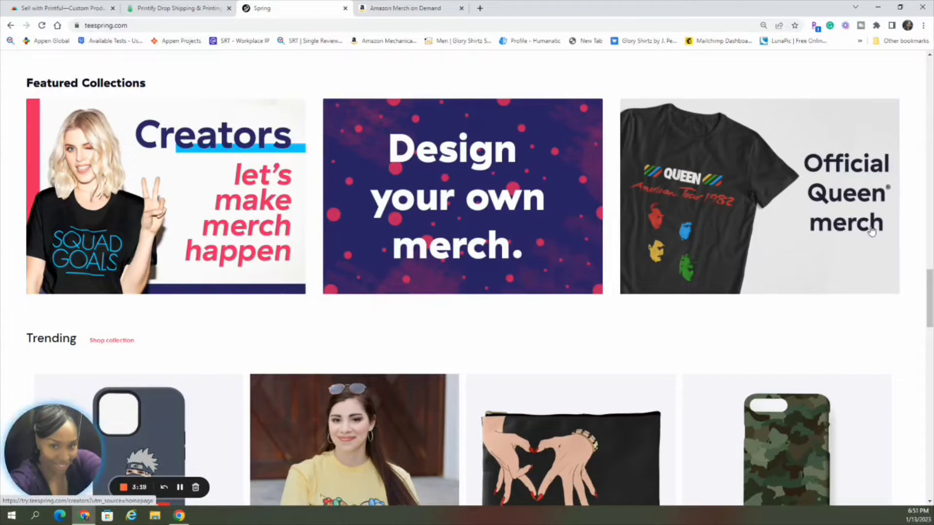
scroll(928, 299, "down", 6)
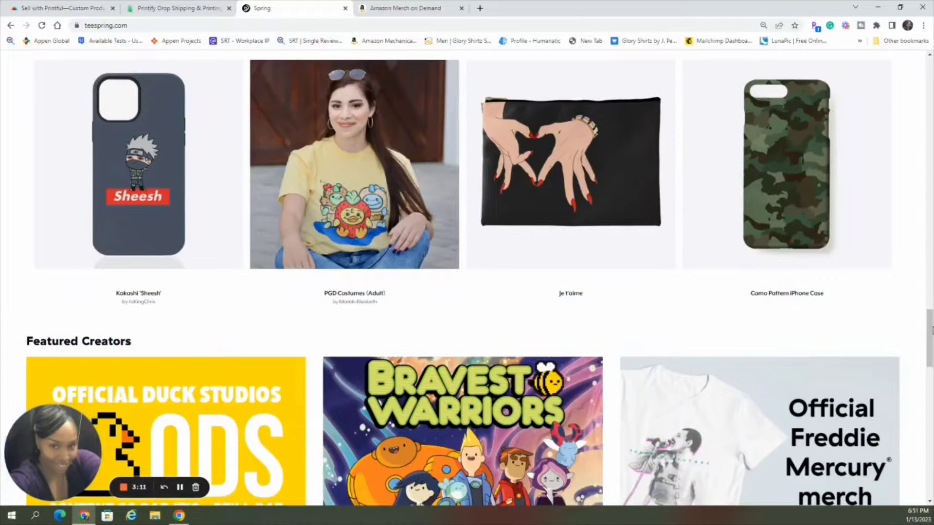
scroll(929, 316, "down", 12)
scroll(603, 331, "up", 3)
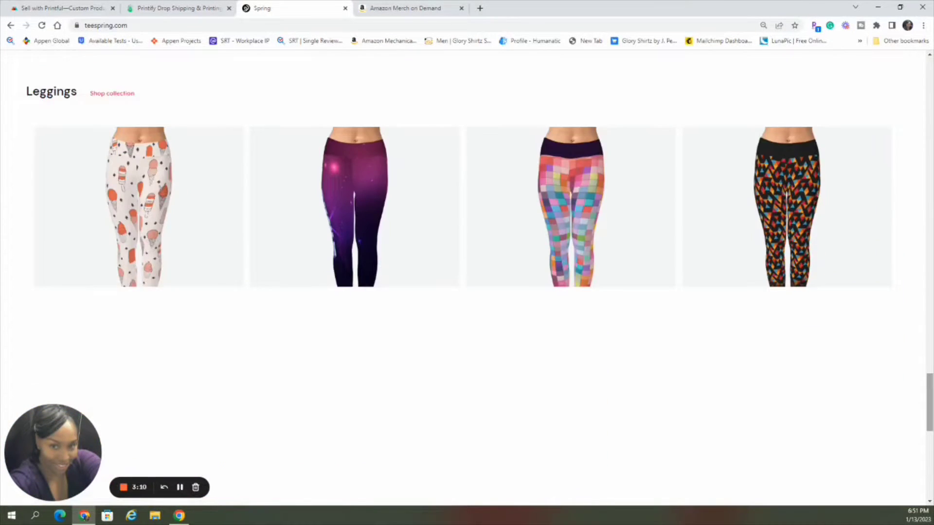
scroll(752, 476, "down", 5)
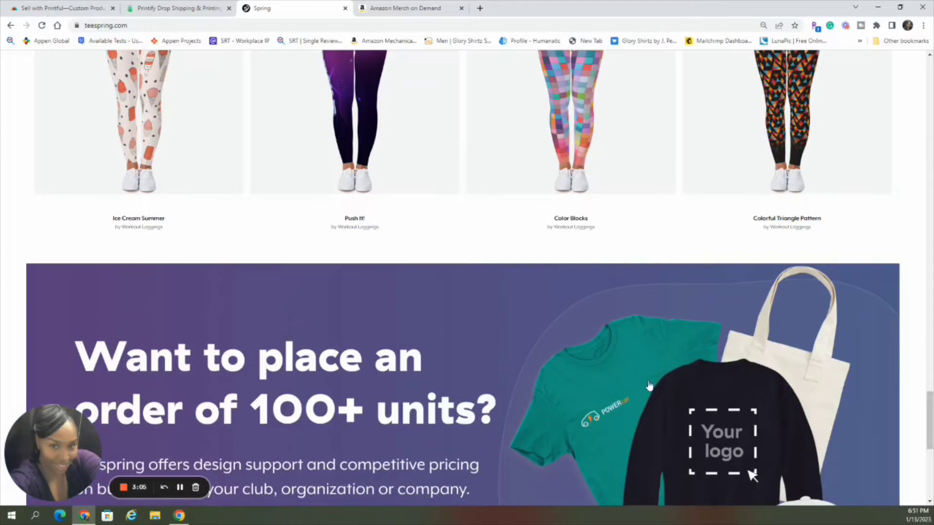
left_click_drag(929, 413, 928, 70)
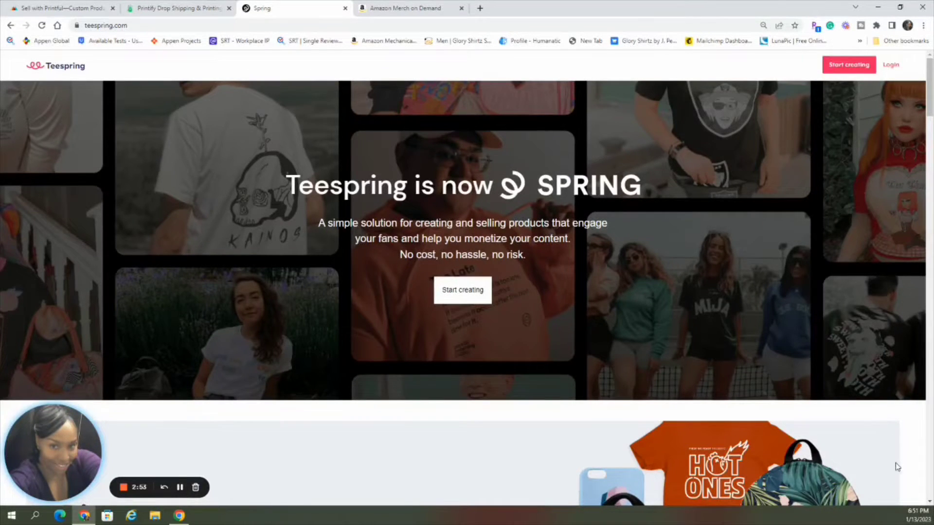
Switch to the Printify site and examine how it works and which store integrations it offers.
left_click(173, 9)
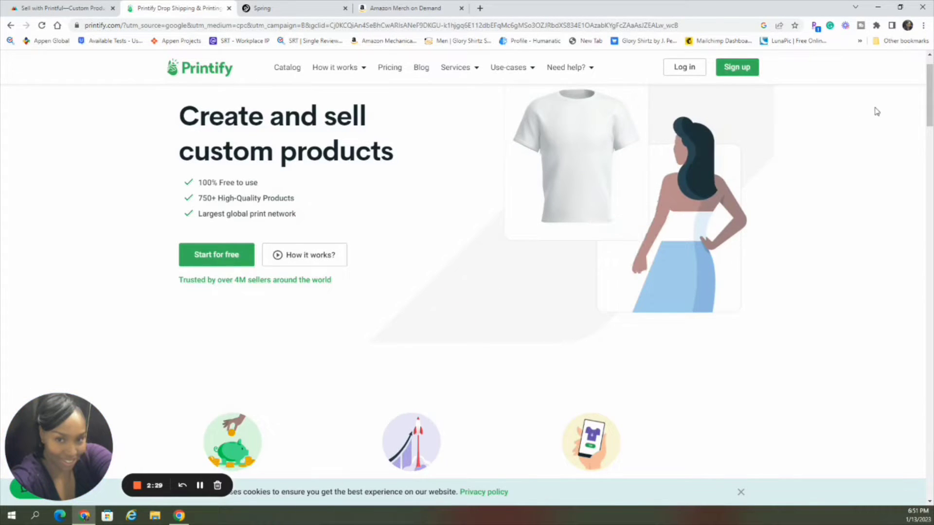
left_click_drag(928, 117, 929, 211)
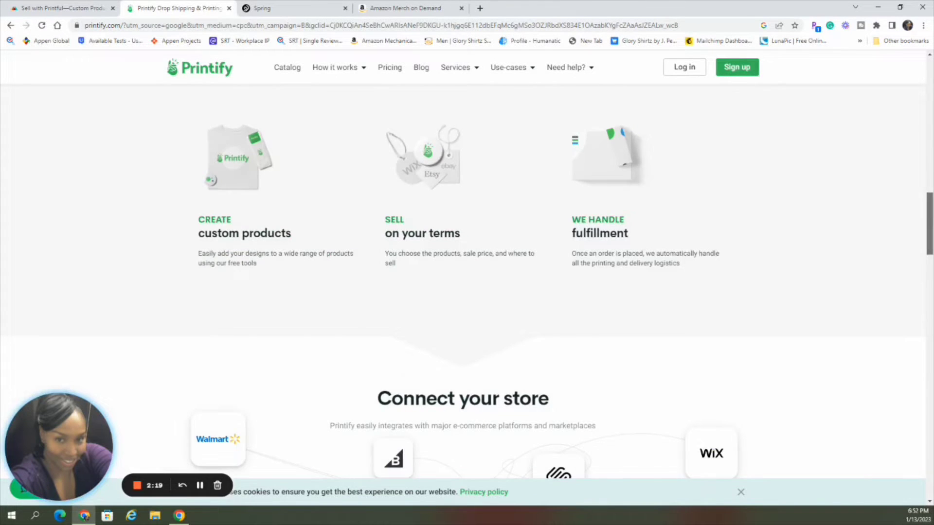
scroll(467, 277, "down", 5)
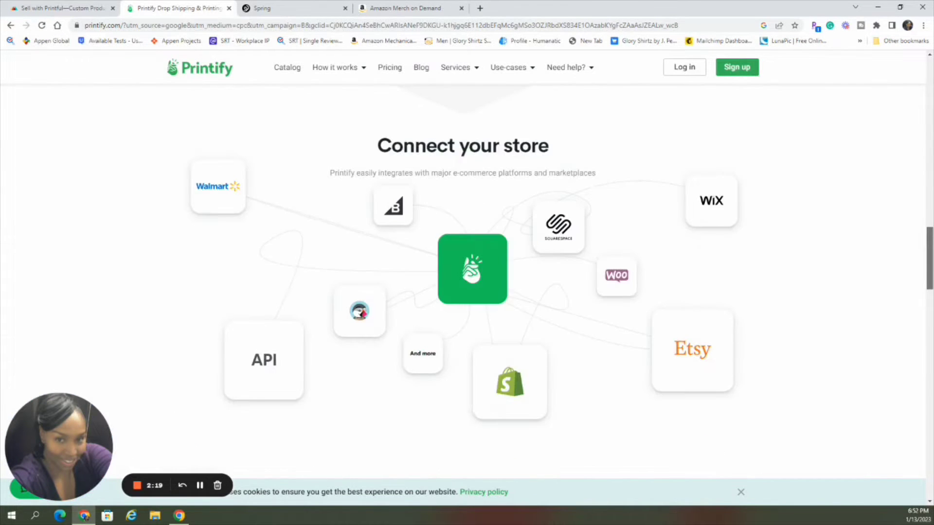
scroll(467, 278, "down", 2)
scroll(773, 281, "up", 2)
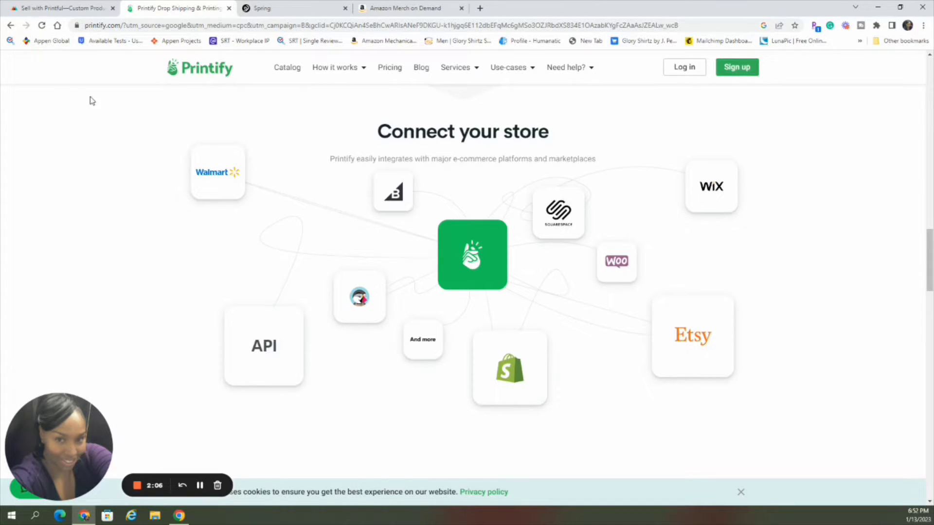
Switch to the Printful selling page and review its store features, customer testimonials and online business options.
left_click(51, 8)
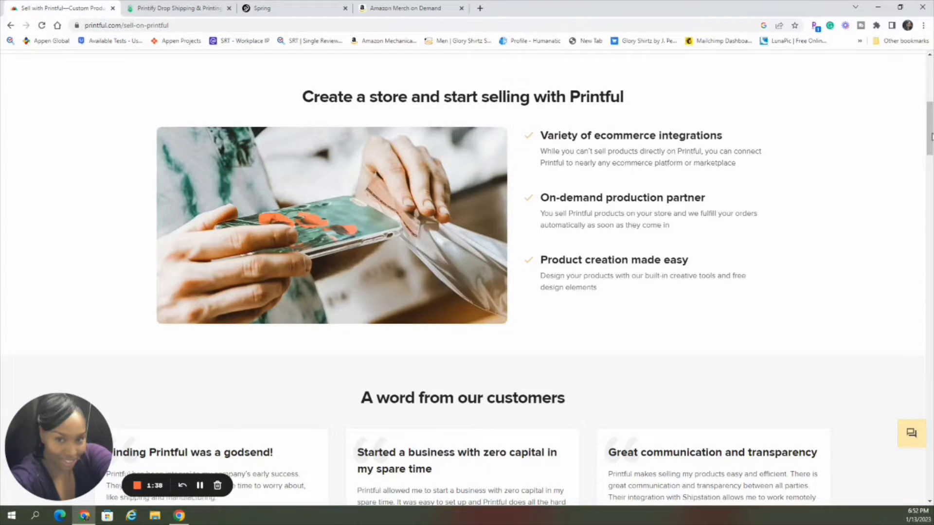
scroll(927, 141, "down", 1)
scroll(928, 141, "down", 6)
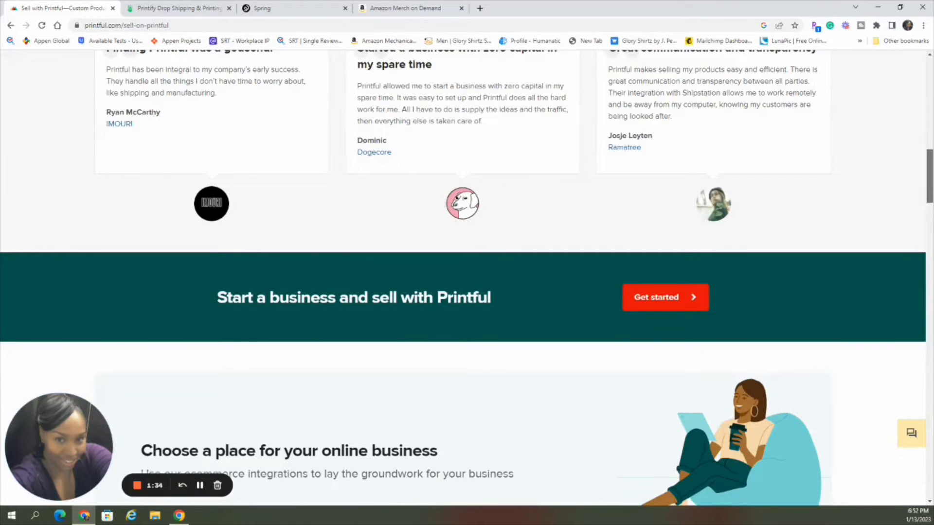
scroll(189, 202, "down", 10)
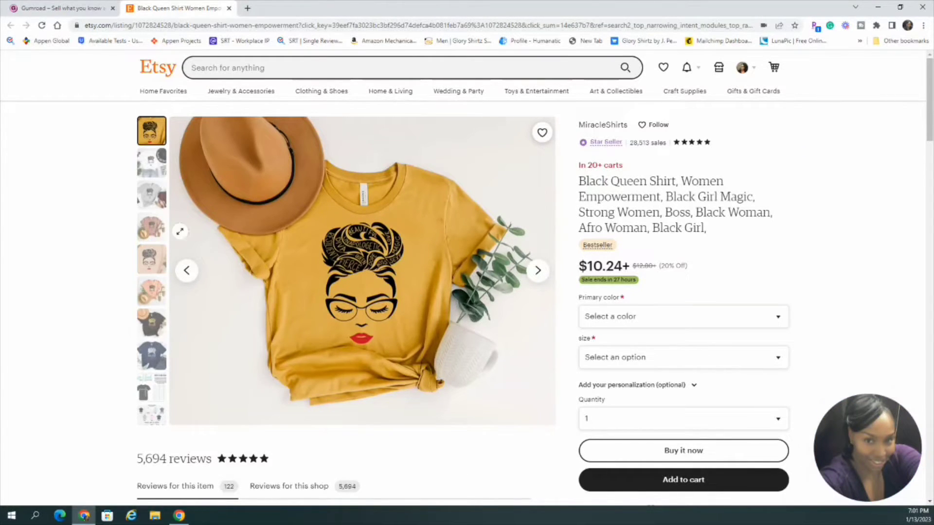
Examine the Etsy Black Queen Shirt listing: view the white and grey shirt photos, and check the primary color and size options with their prices.
left_click(149, 162)
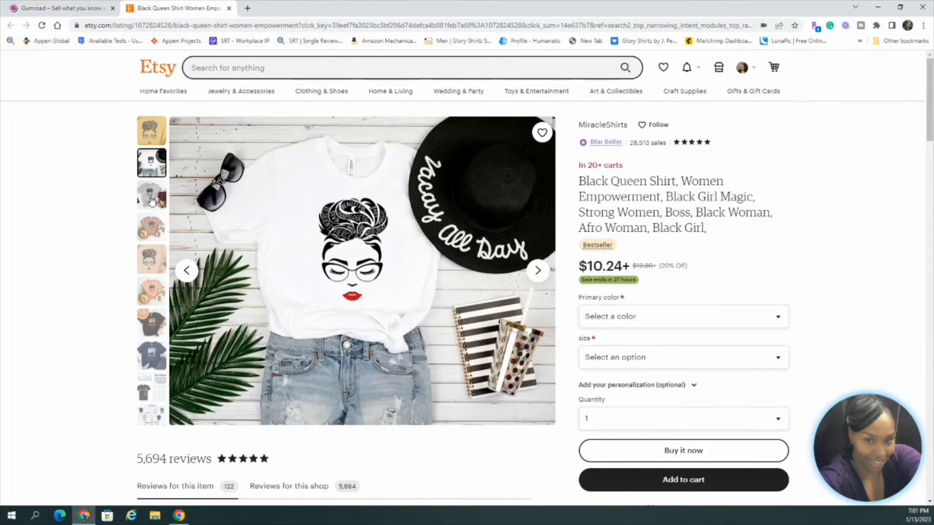
left_click(151, 199)
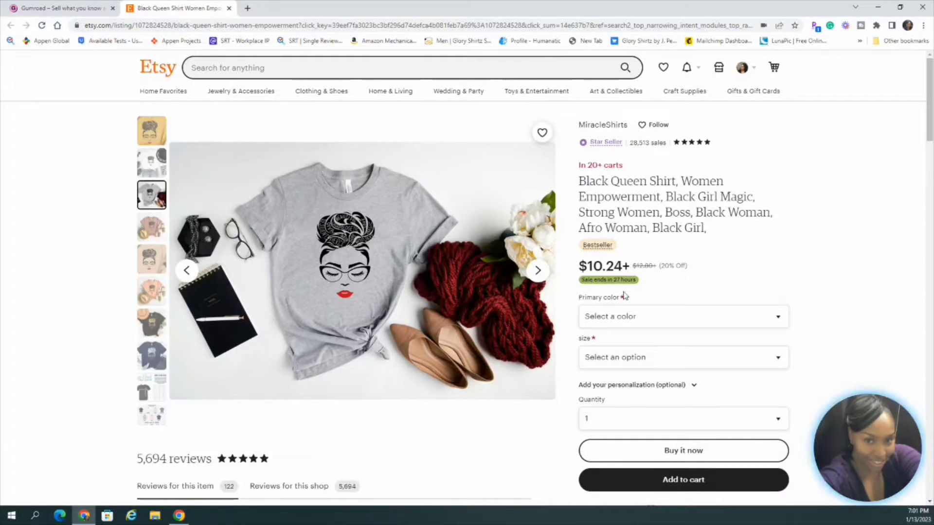
left_click(776, 324)
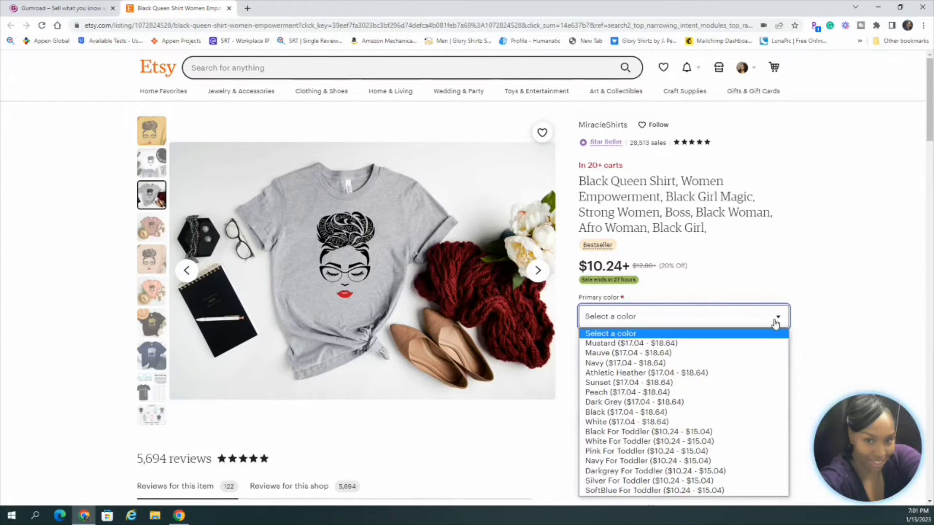
left_click(801, 274)
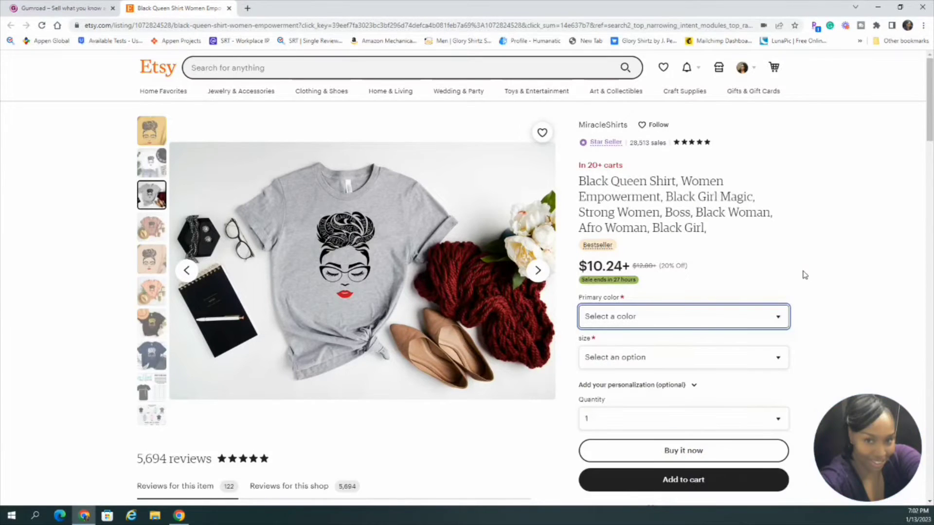
left_click(778, 361)
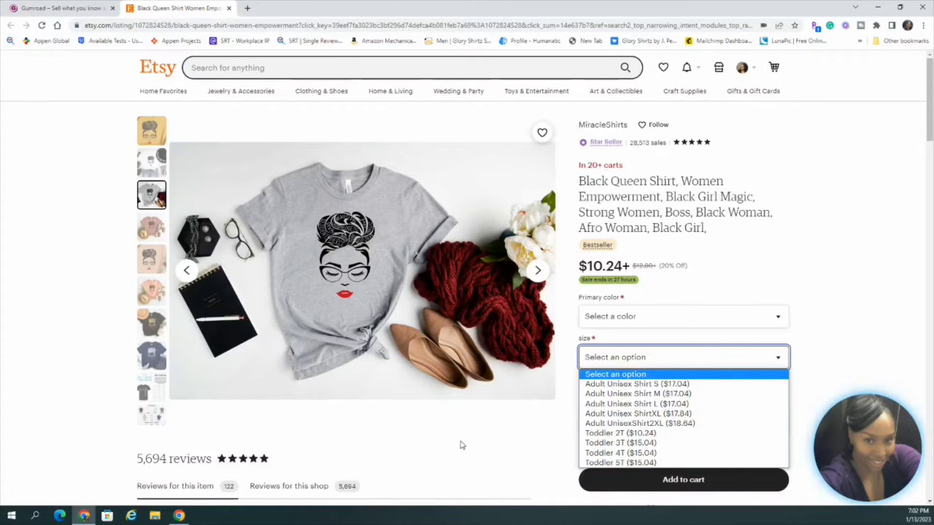
left_click(485, 438)
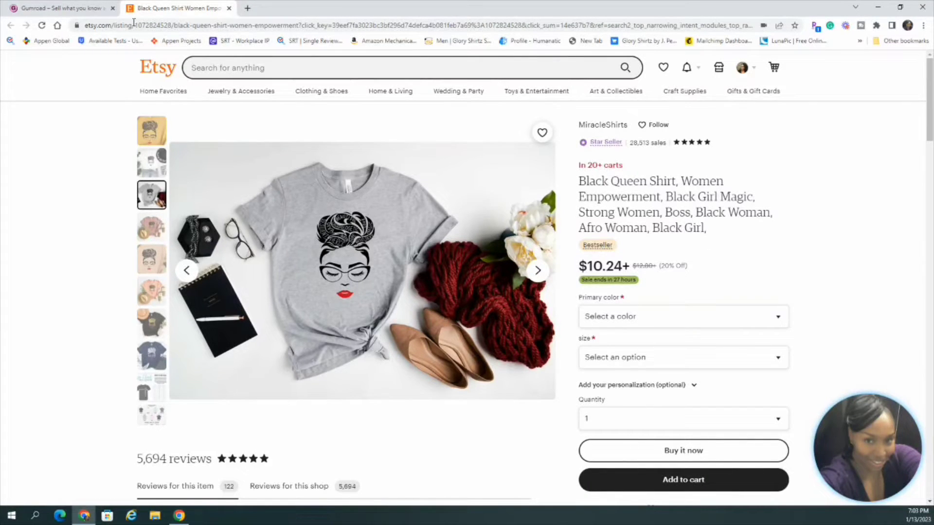
Switch to the Gumroad site and review the fee information on its pricing page.
left_click(45, 10)
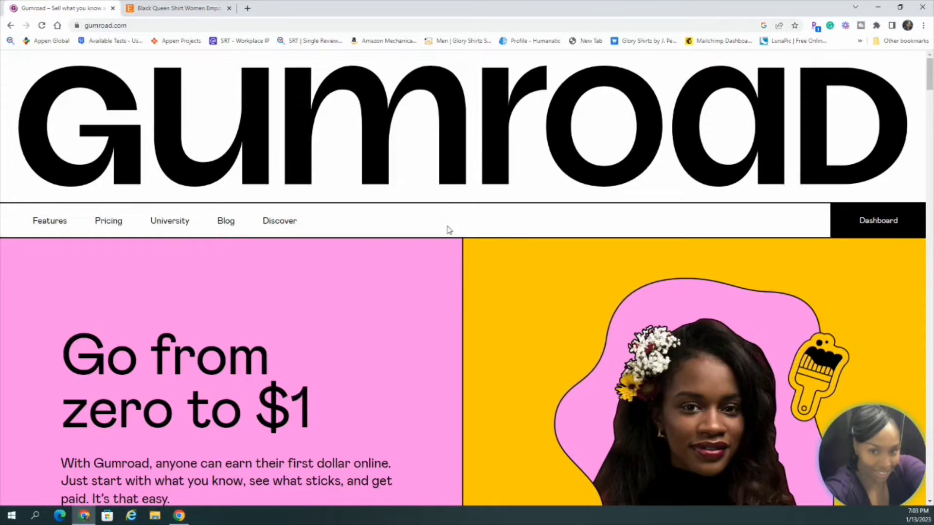
left_click(109, 222)
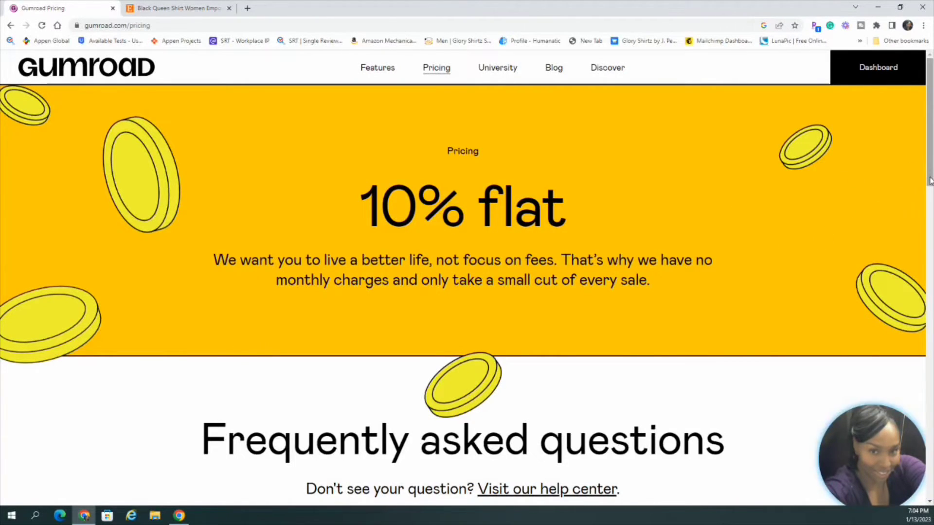
left_click_drag(929, 175, 929, 176)
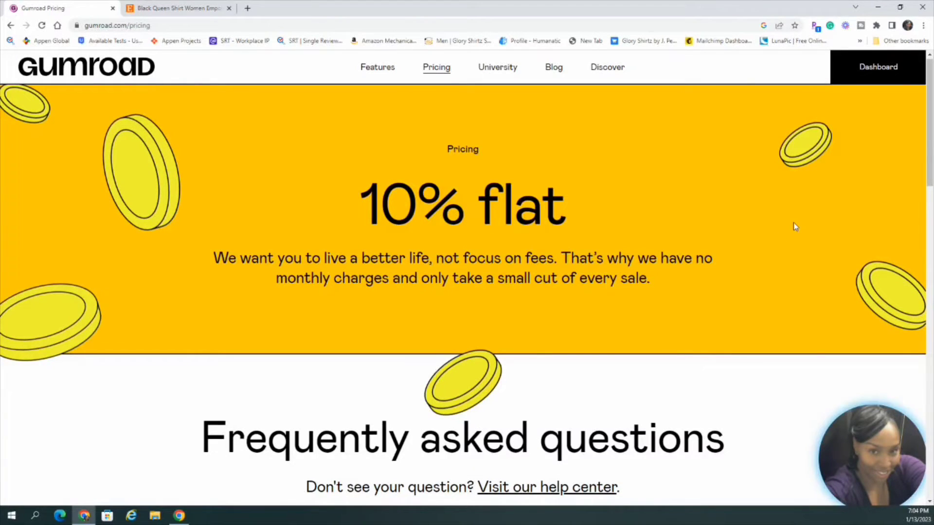